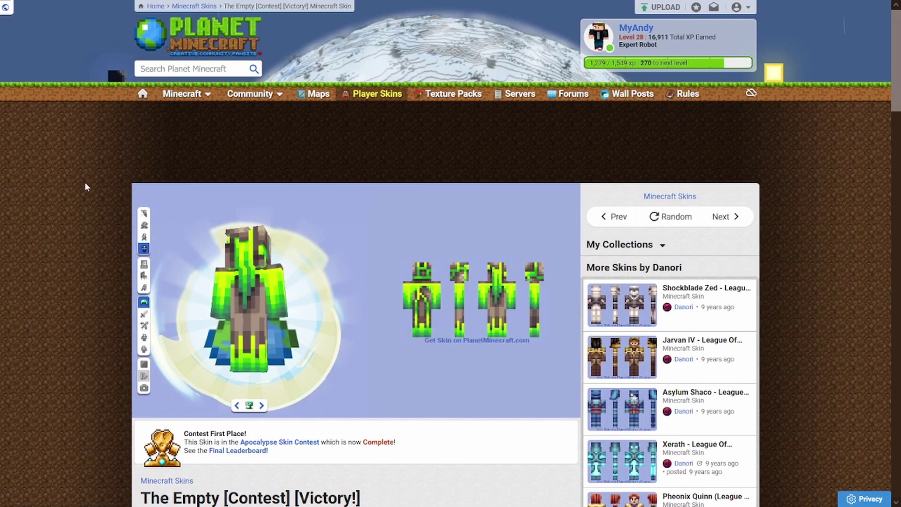
scroll(84, 185, "down", 3)
scroll(82, 185, "down", 3)
scroll(81, 185, "down", 5)
scroll(81, 183, "down", 6)
scroll(80, 183, "down", 4)
scroll(109, 230, "down", 2)
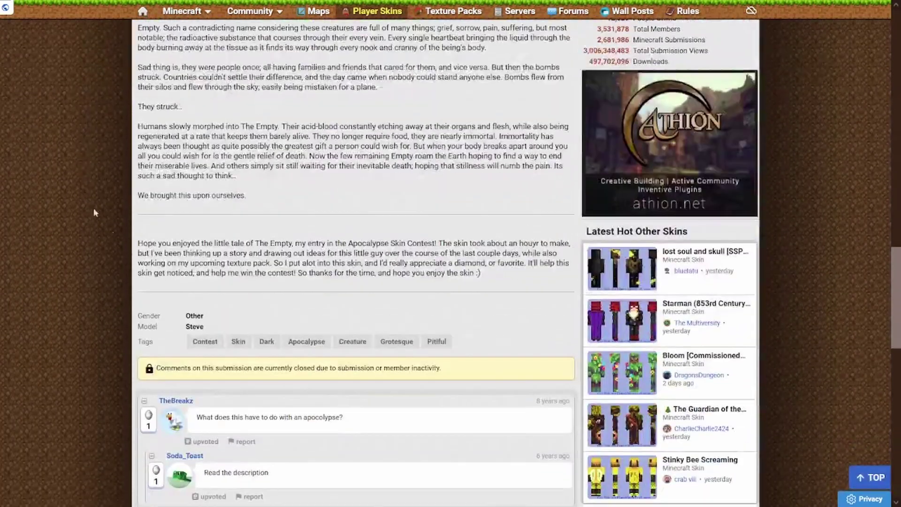
Step: Highlight 'Steve' in the Model field of the Empty skin's Planet Minecraft page
left_click_drag(206, 327, 186, 329)
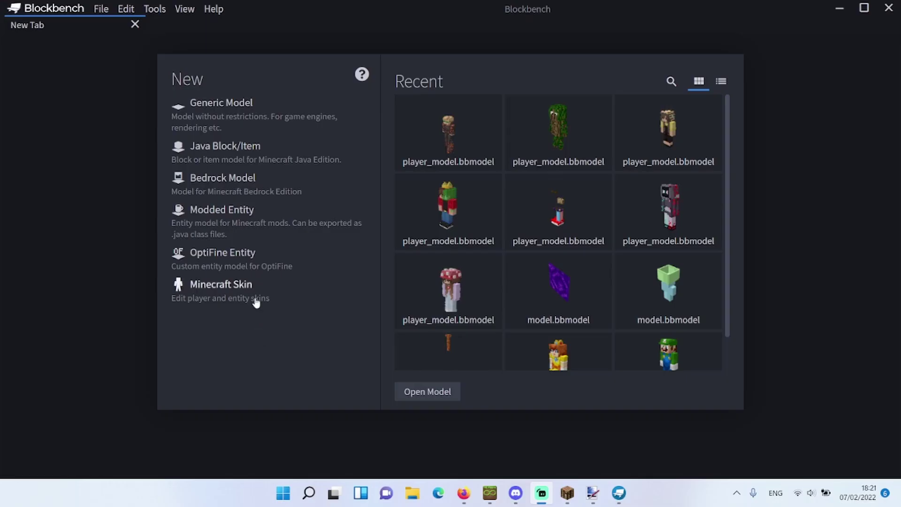
Step: Choose the Minecraft Skin project type on the Blockbench start screen
left_click(256, 297)
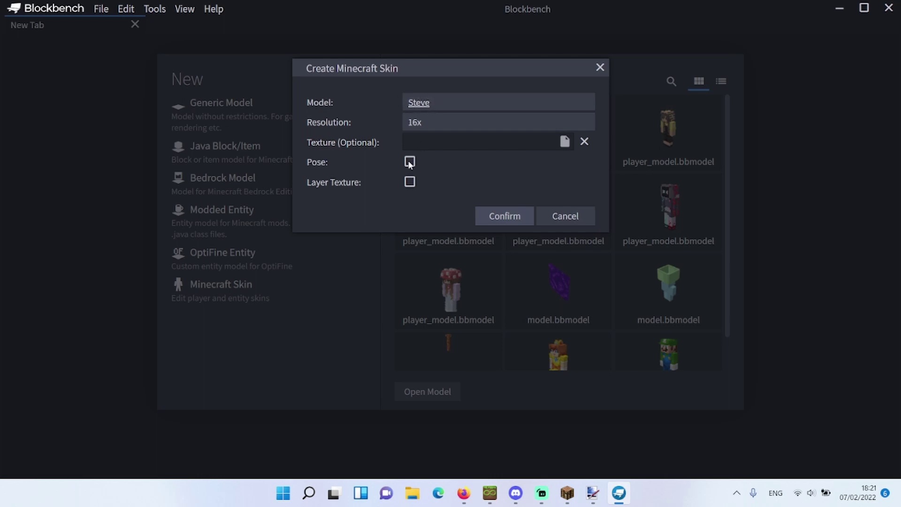
Step: Create the Steve skin project and import the downloaded Empty contest skin texture
left_click(504, 216)
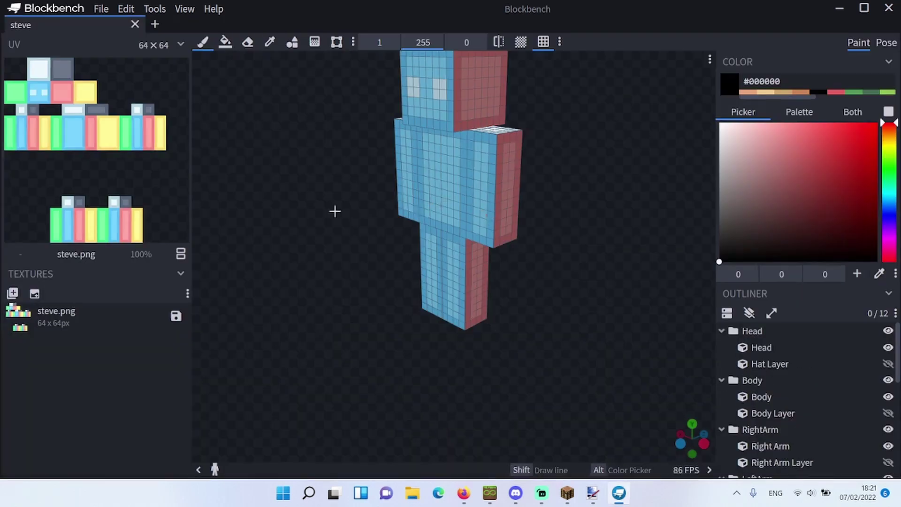
left_click(13, 295)
left_click(128, 119)
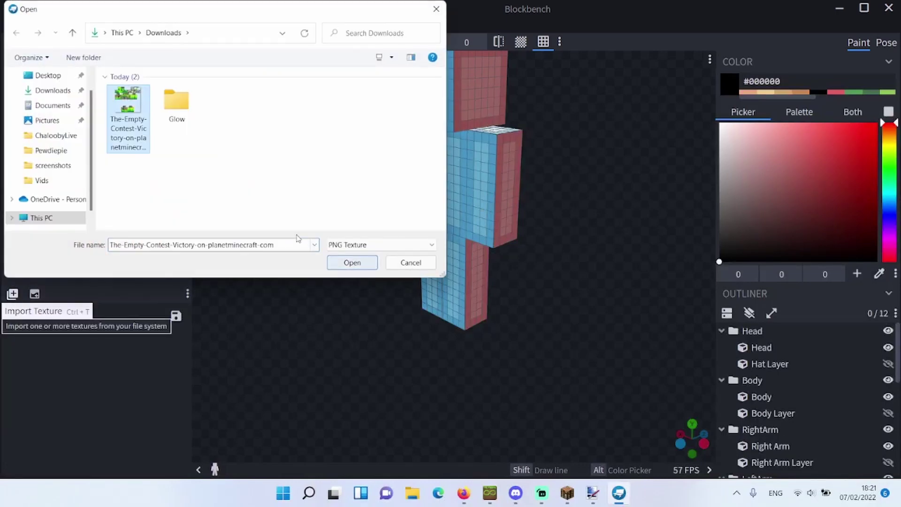
left_click(352, 263)
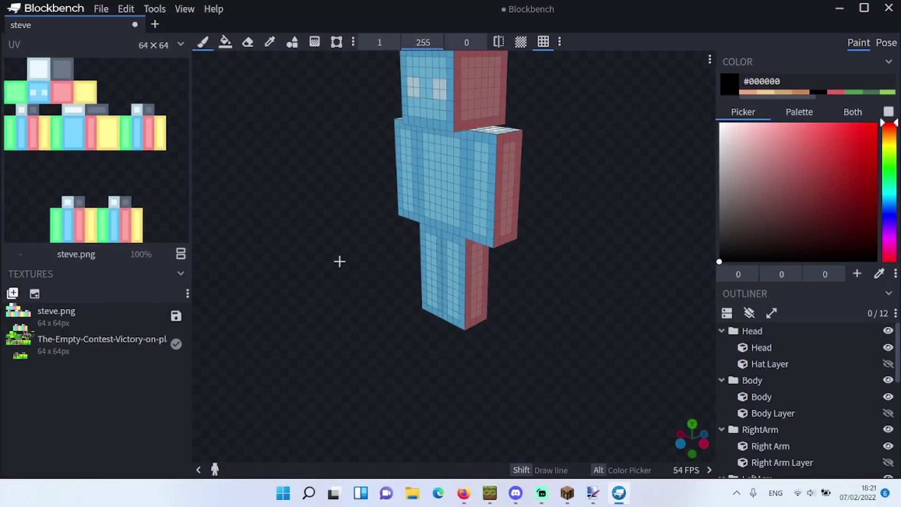
left_click(86, 345)
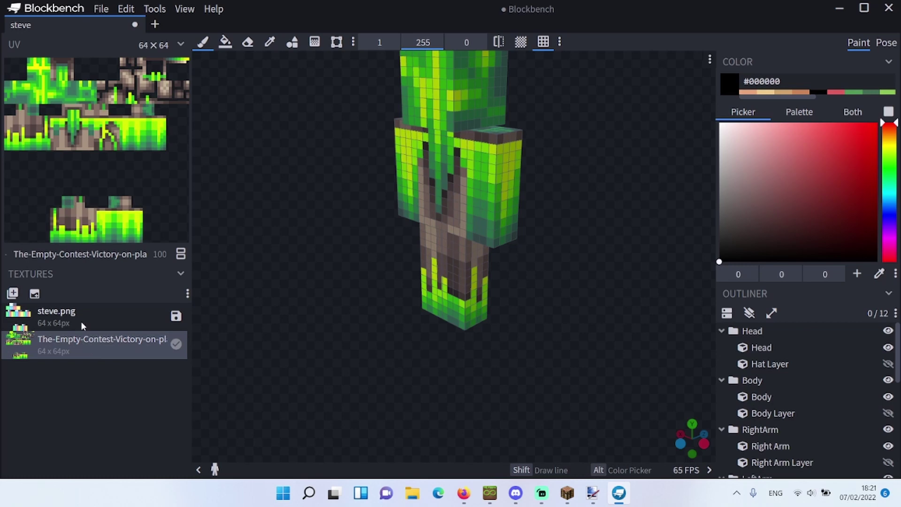
Step: Delete the default steve.png texture and make all outer layers visible
right_click(56, 313)
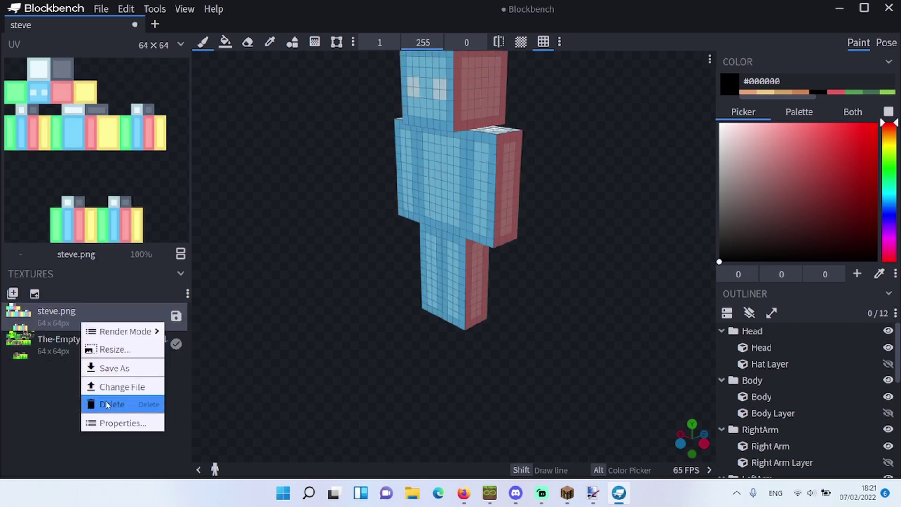
left_click(111, 404)
left_click(84, 319)
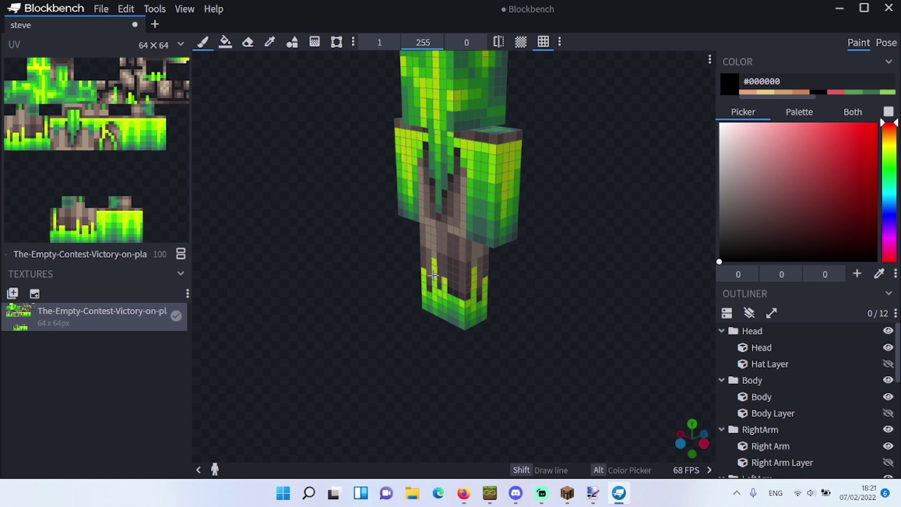
key("ctrl+a")
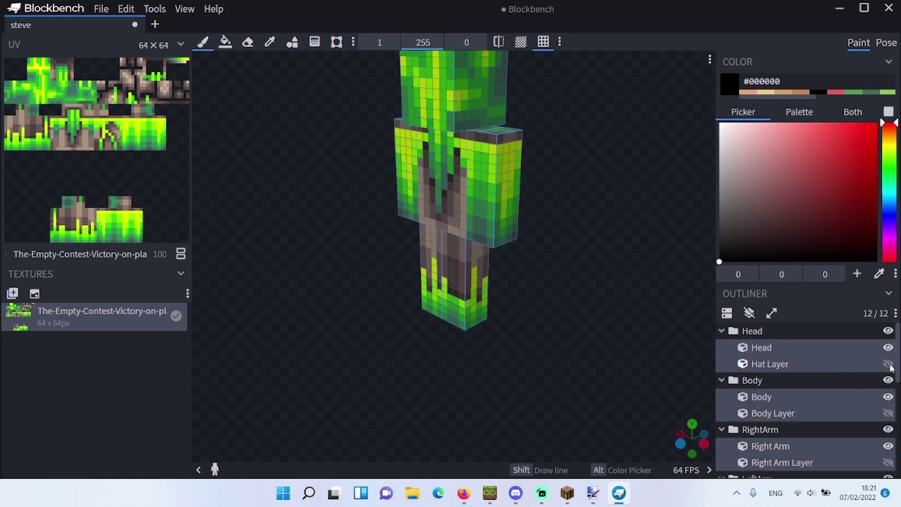
left_click(889, 364)
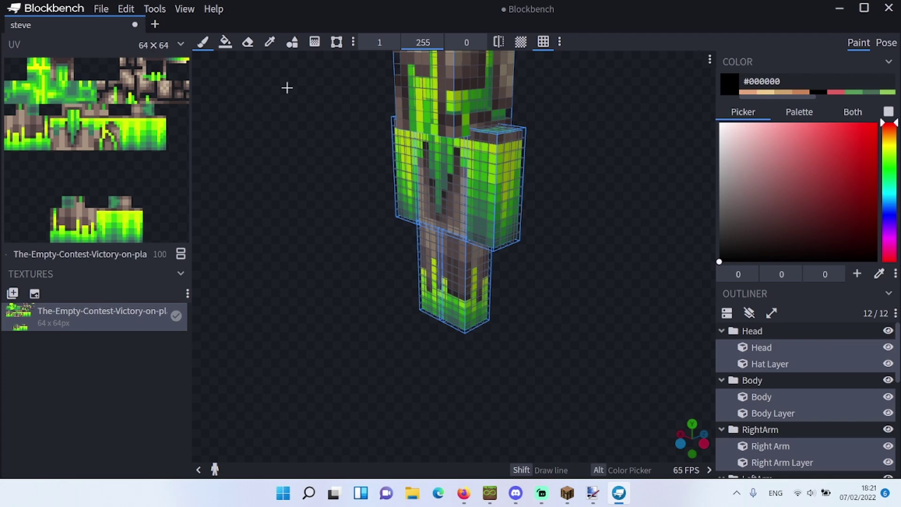
Step: Resize the skin texture to 128 by 128
right_click(107, 315)
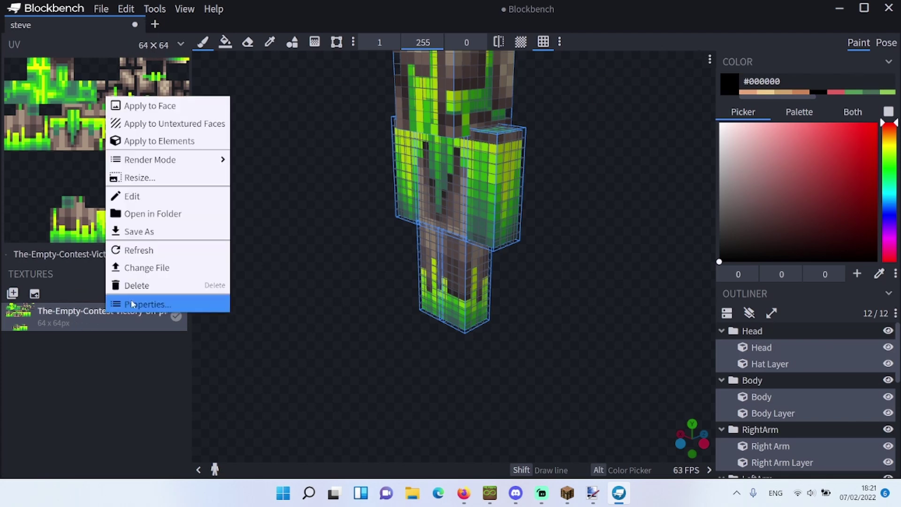
mouse_move(150, 159)
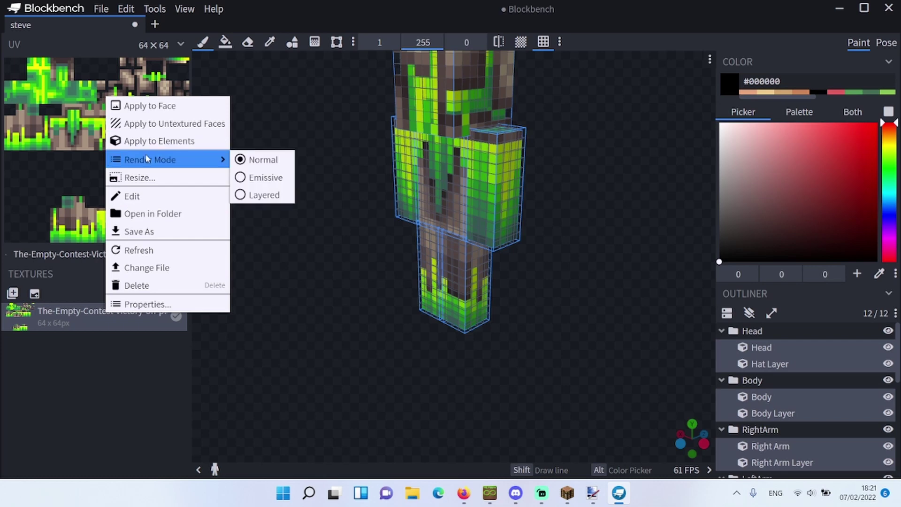
left_click(139, 178)
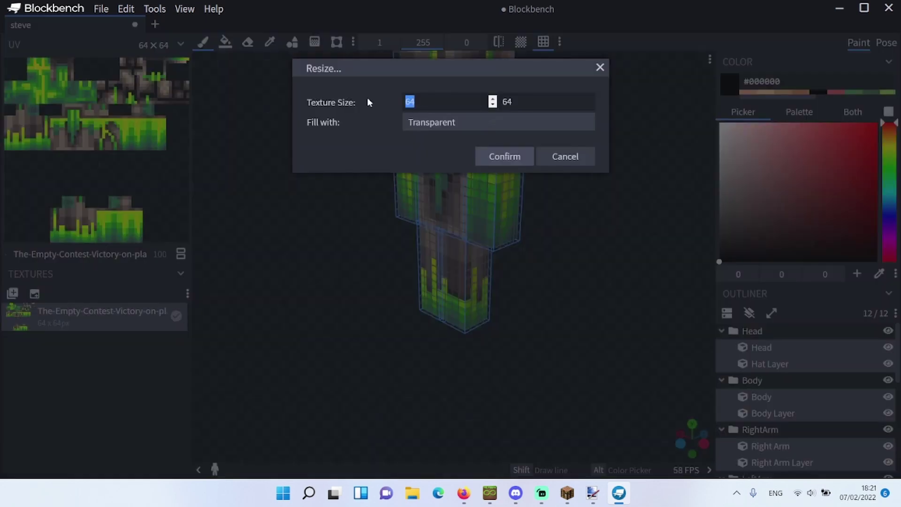
type("128")
key("Tab")
type("128")
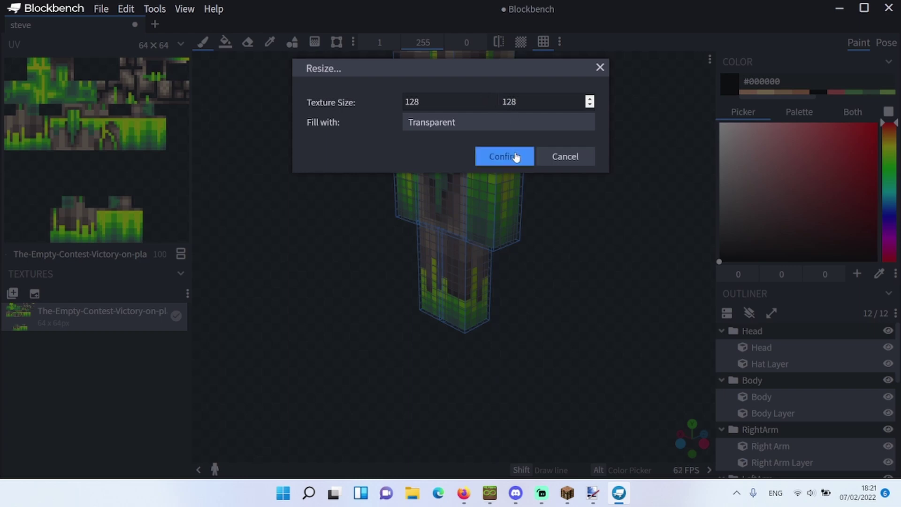
left_click(516, 160)
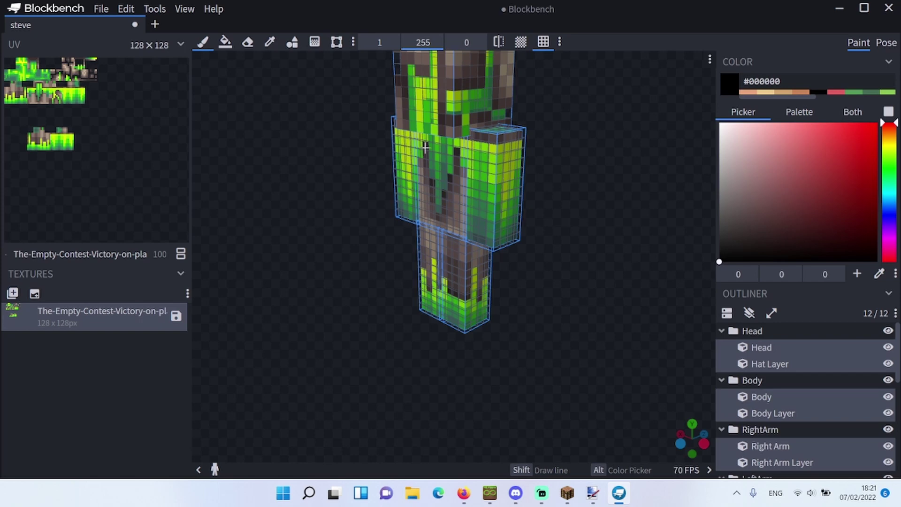
Step: Convert the skin project to a Generic Model
left_click(102, 9)
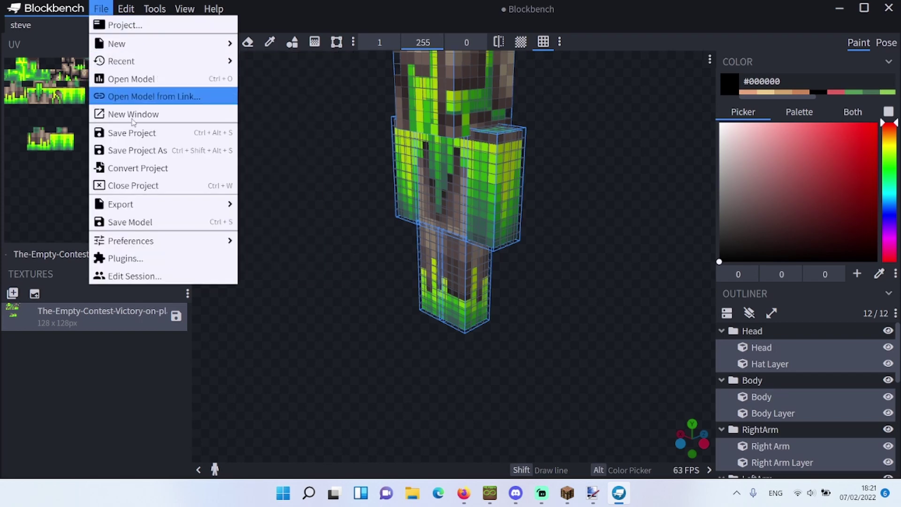
left_click(138, 168)
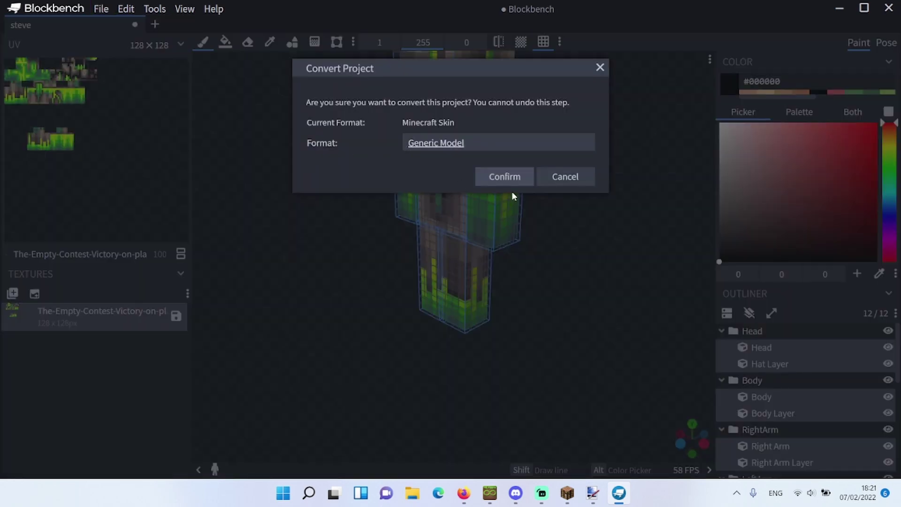
left_click(505, 176)
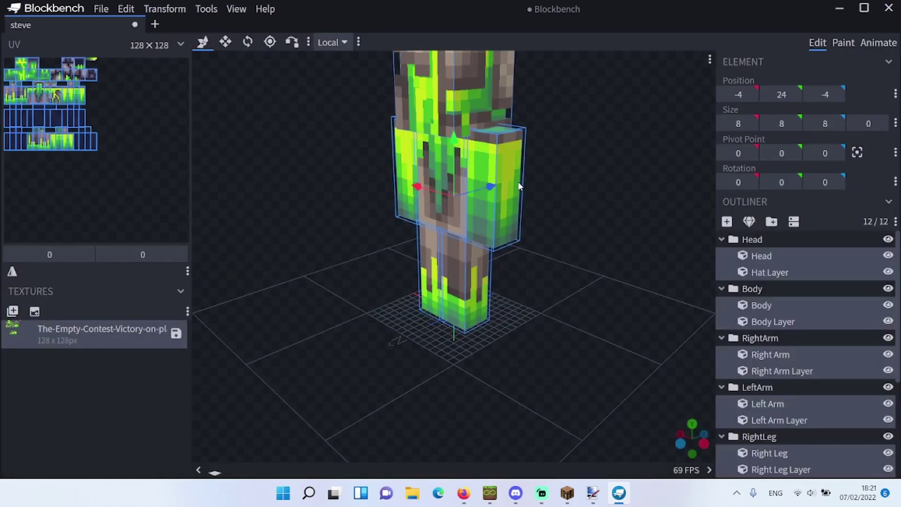
Step: Save the Empty skin texture with the name 'texture' in Downloads > Glow
right_click(97, 332)
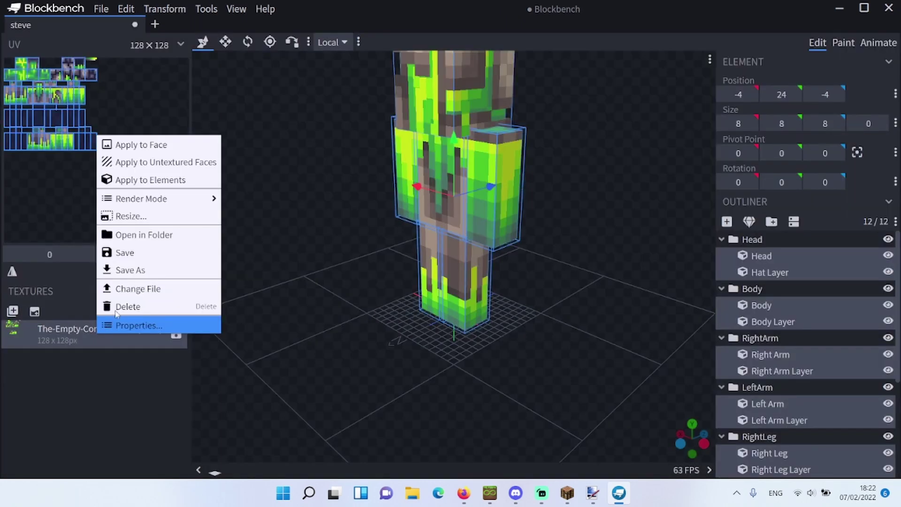
left_click(130, 272)
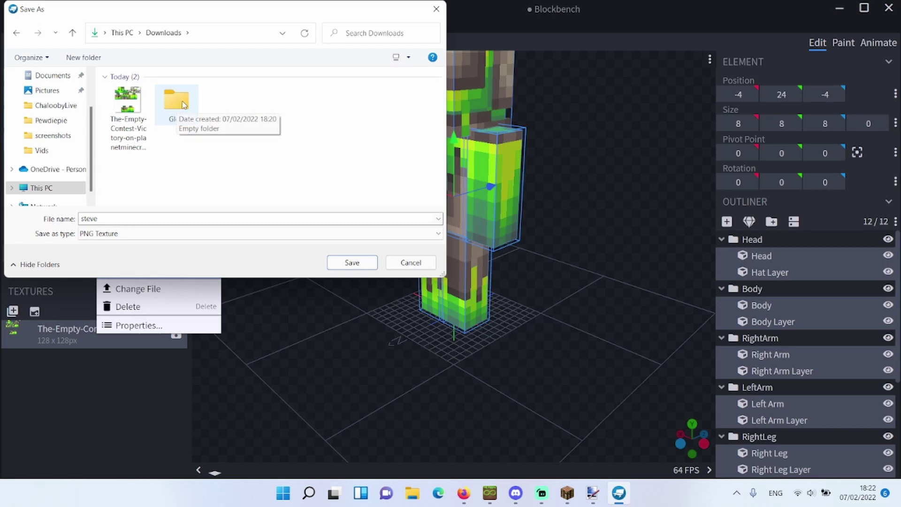
double_click(184, 105)
left_click(120, 220)
type("textur")
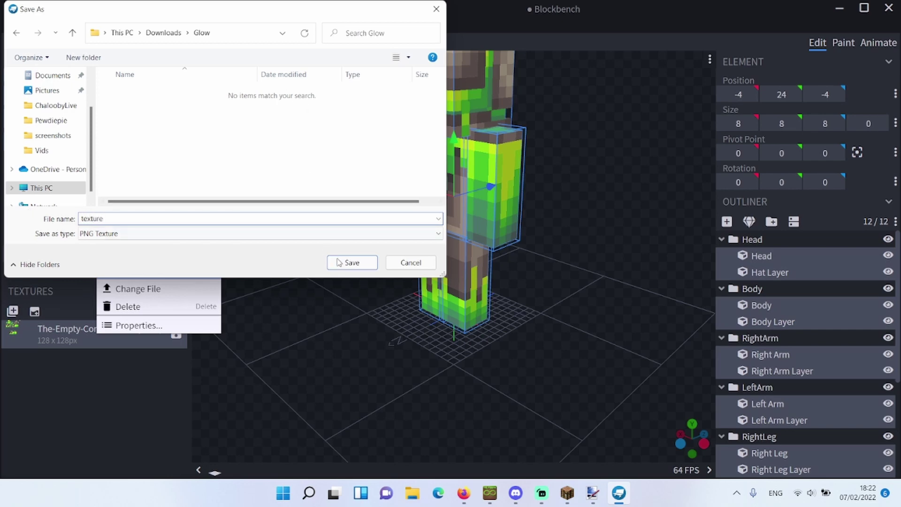
left_click(351, 263)
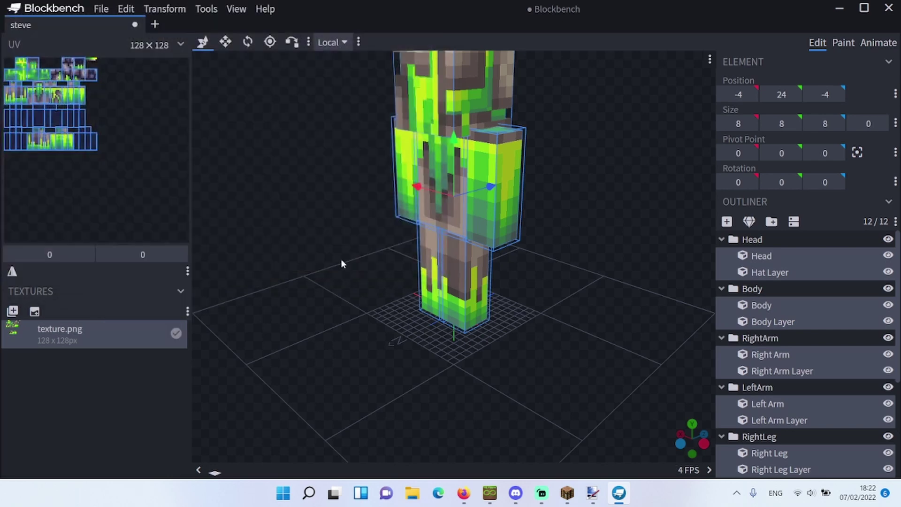
Step: Save the Blockbench project as player_model.bbmodel in Downloads > Glow
left_click(102, 8)
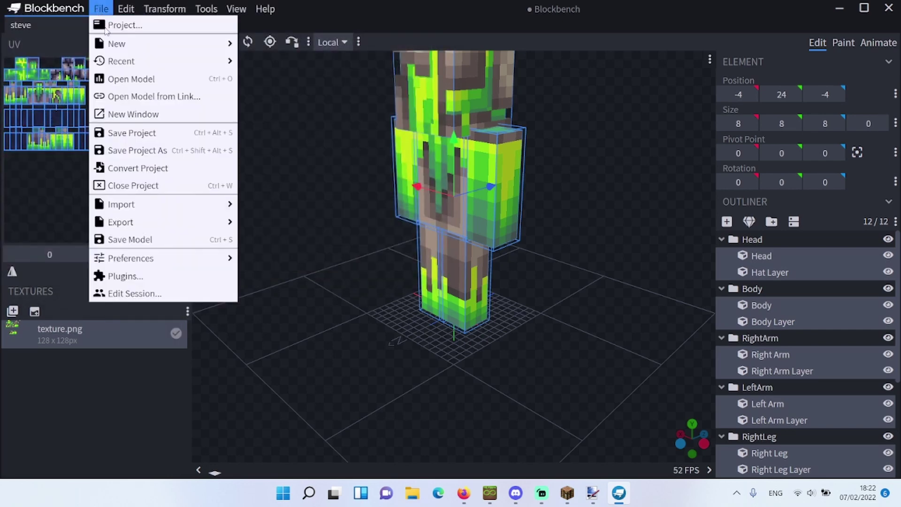
left_click(148, 152)
left_click(135, 104)
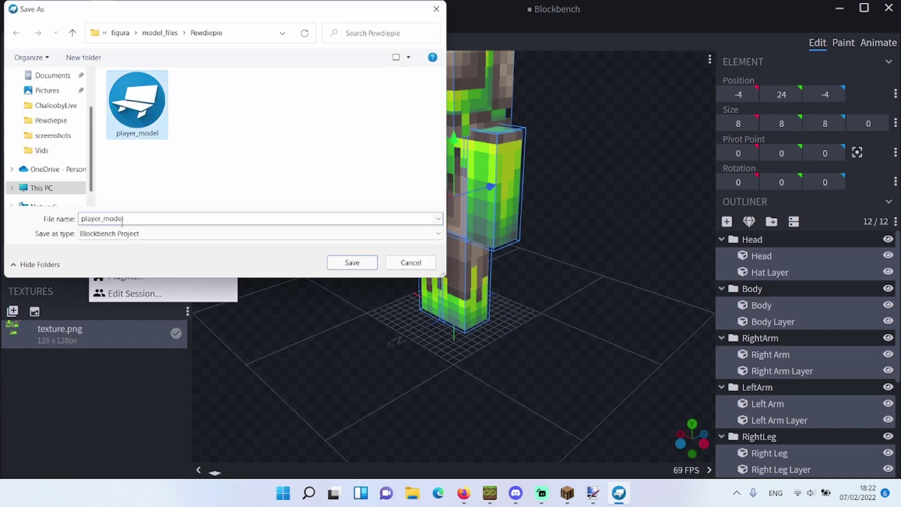
scroll(51, 141, "up", 3)
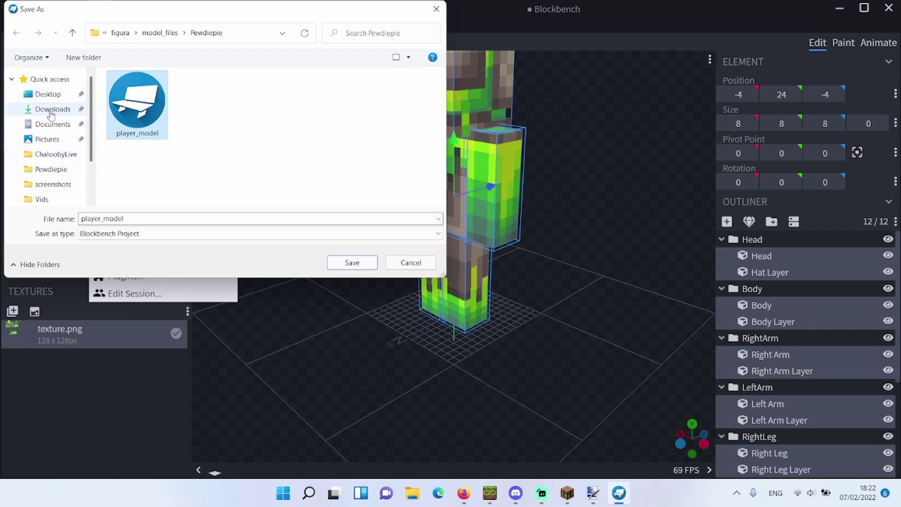
left_click(52, 109)
double_click(138, 111)
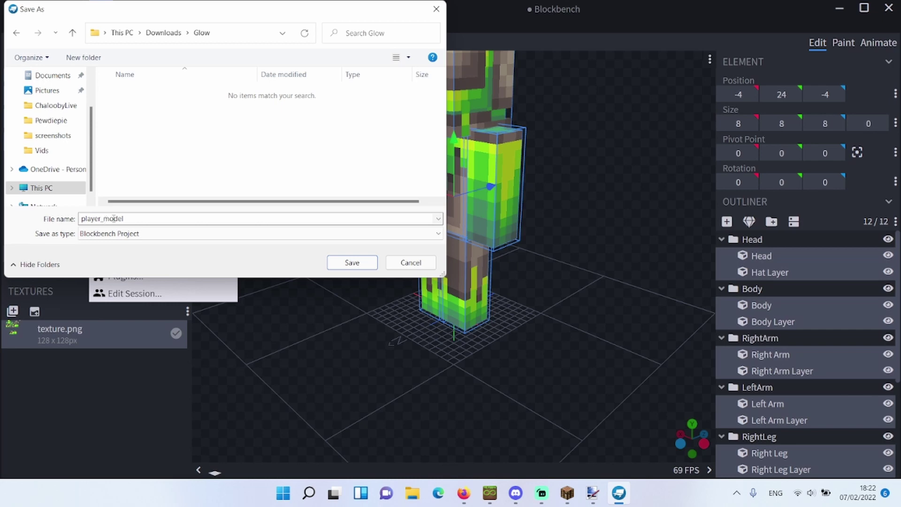
left_click(353, 262)
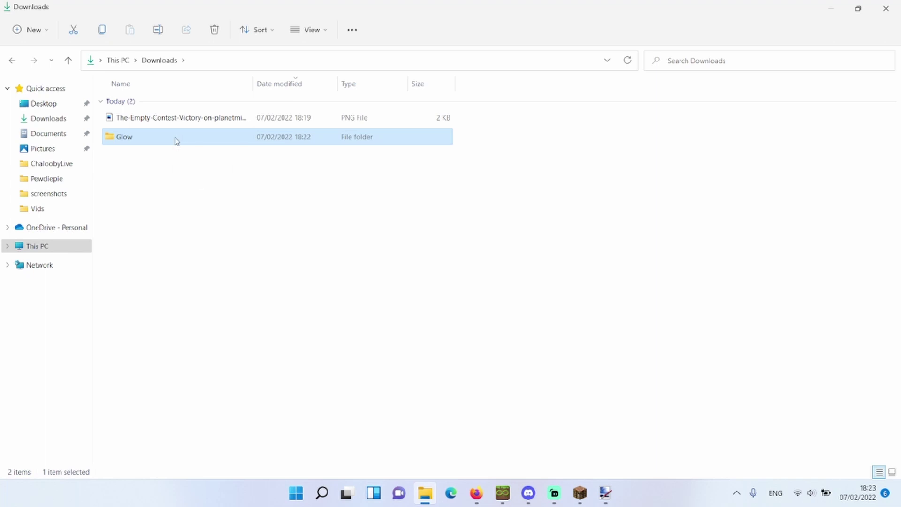
Step: Paste a duplicate of texture.png inside the Glow folder
double_click(177, 141)
left_click(212, 130)
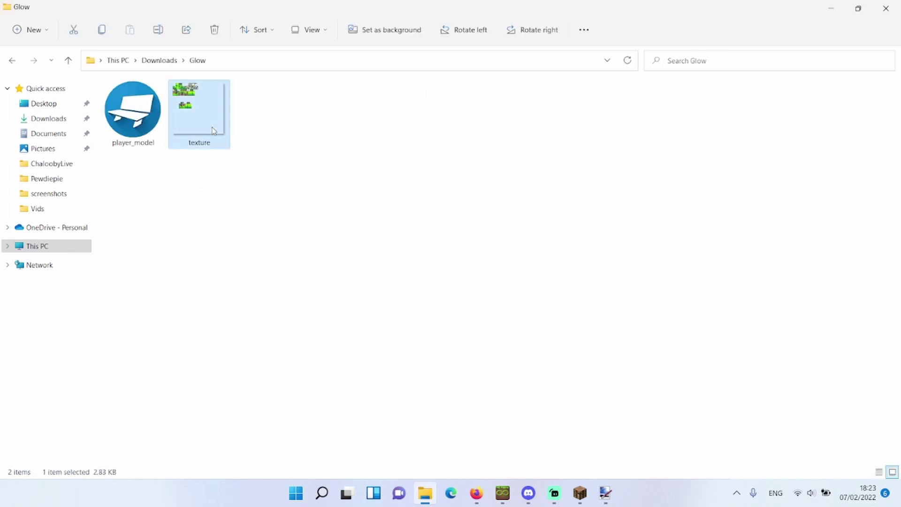
right_click(213, 130)
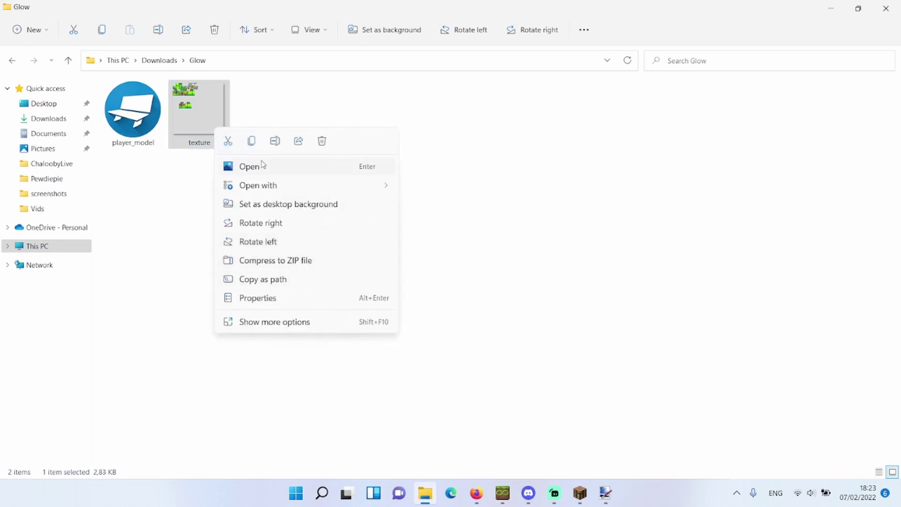
left_click(275, 141)
right_click(278, 132)
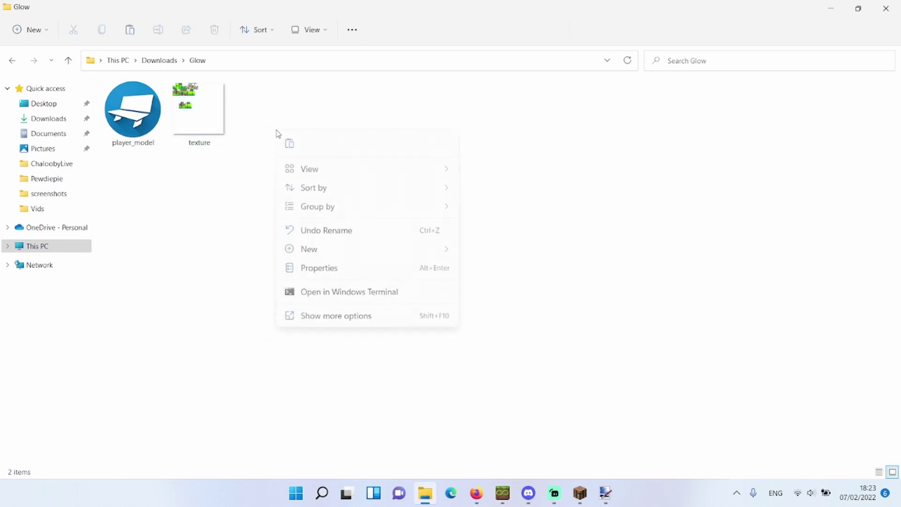
left_click(289, 144)
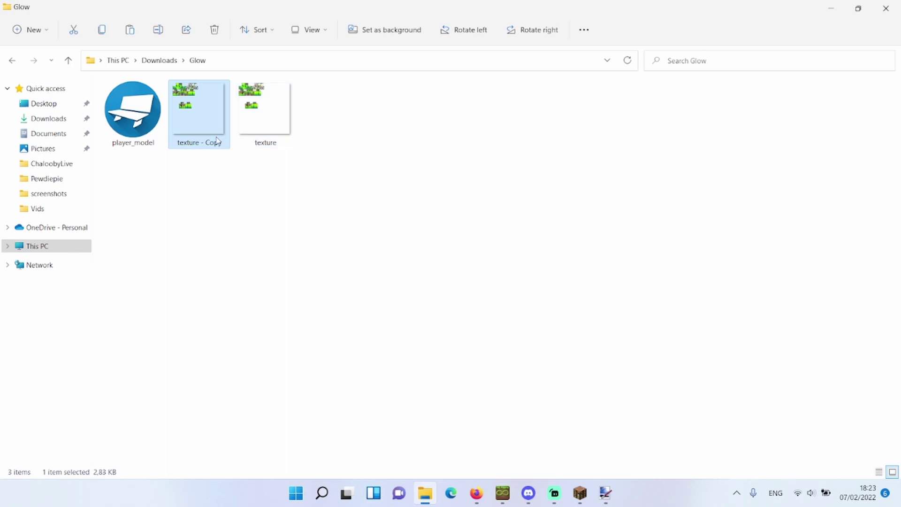
Step: Rename the copied texture to texture_emission
right_click(216, 138)
left_click(254, 146)
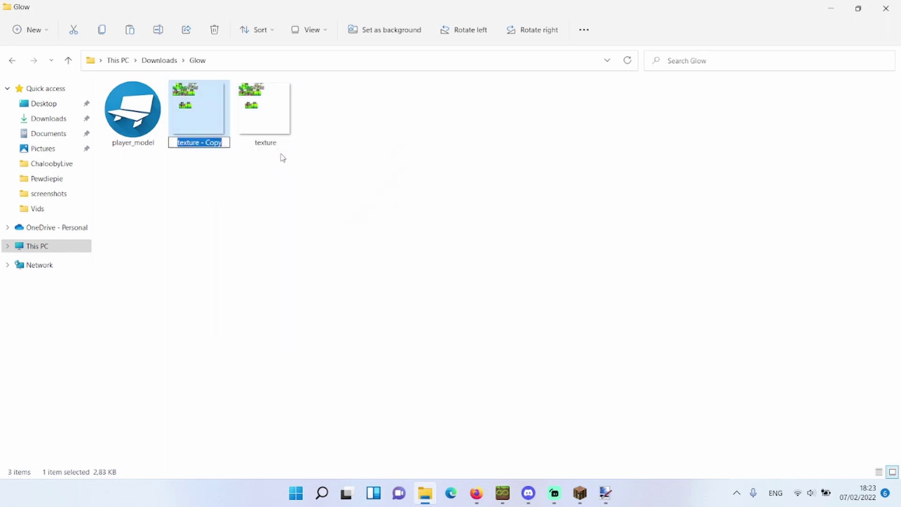
type("texture_emission")
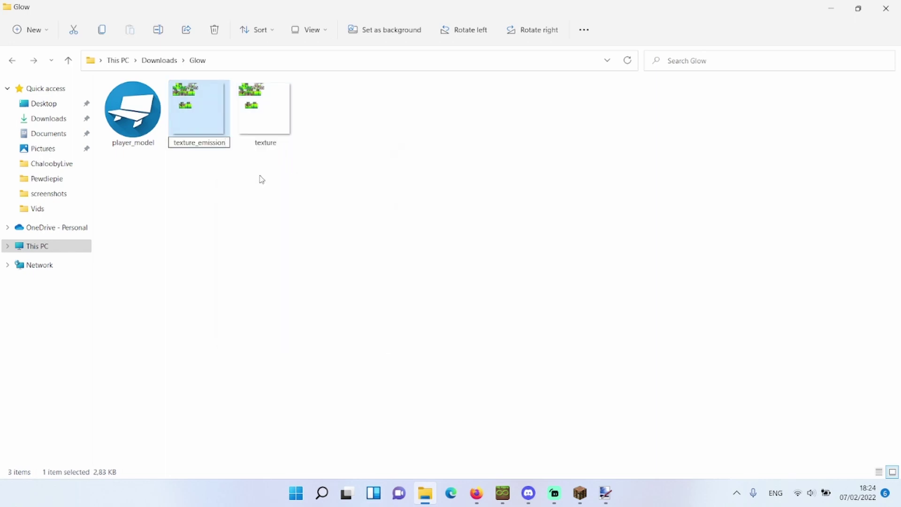
key("Return")
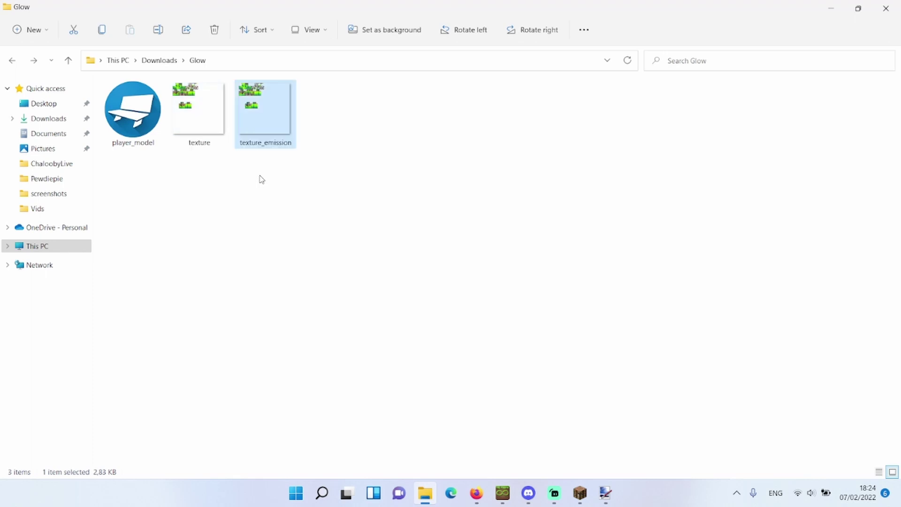
Step: Open texture_emission with paint.net and zoom in on the canvas
right_click(269, 102)
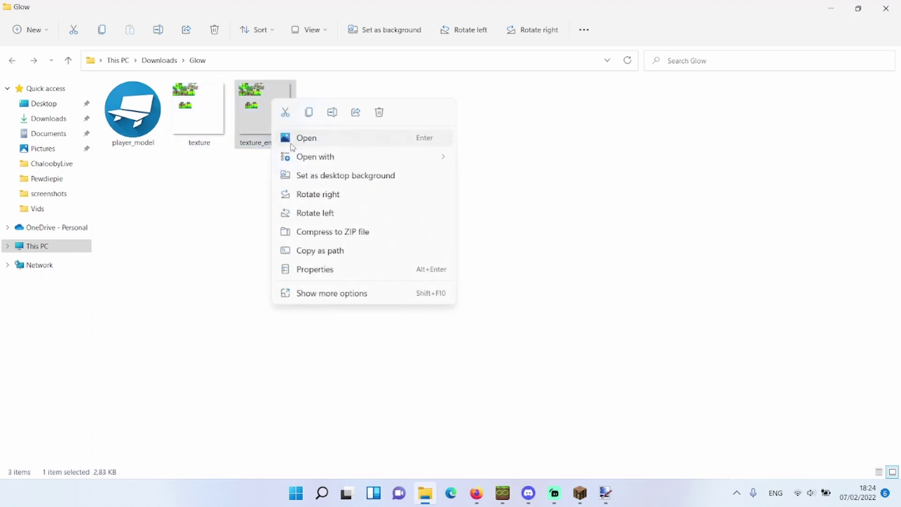
mouse_move(316, 156)
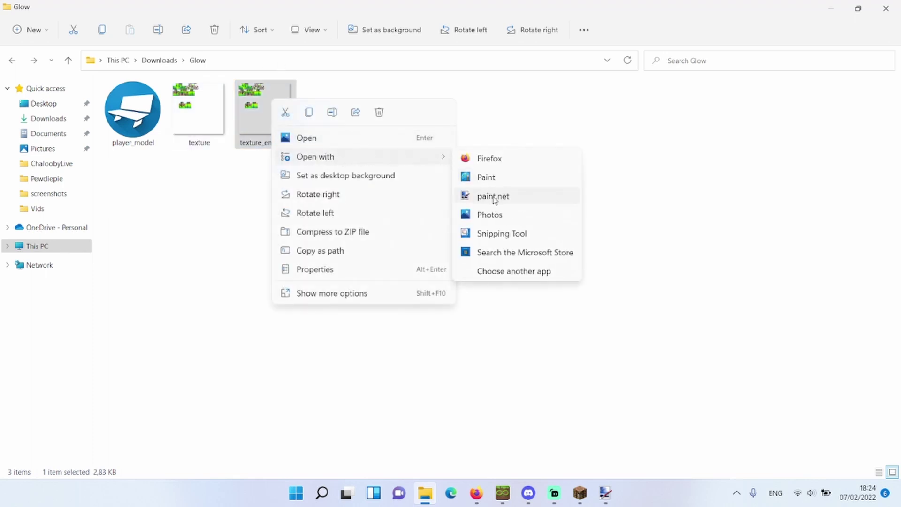
left_click(493, 196)
scroll(443, 268, "up", 4)
scroll(431, 252, "up", 4)
scroll(431, 252, "up", 2, "ctrl")
left_click(11, 87)
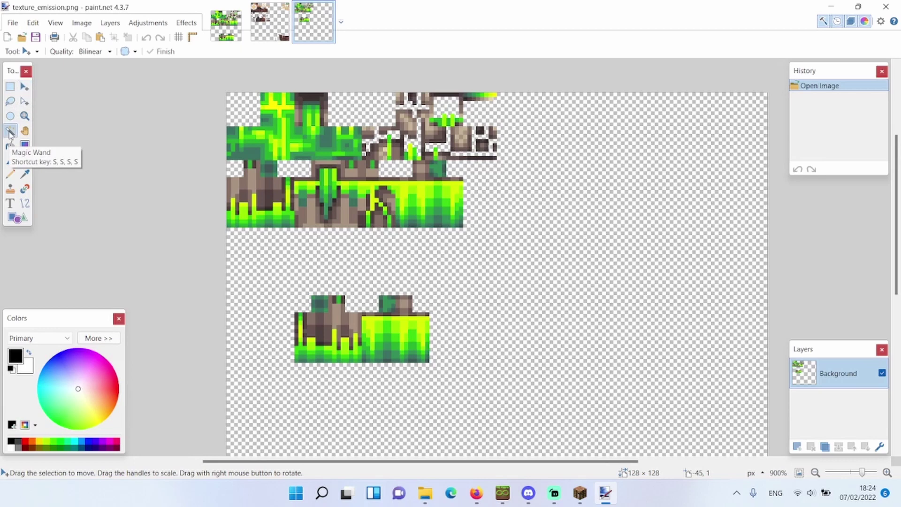
Step: Use the Magic Wand on a green patch and set its tolerance to 50%
left_click(11, 132)
left_click(403, 190)
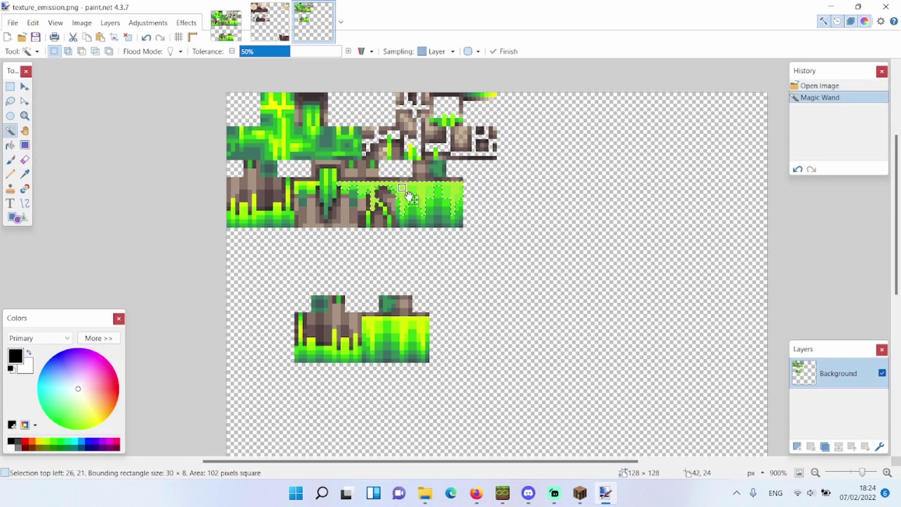
left_click_drag(401, 188, 401, 191)
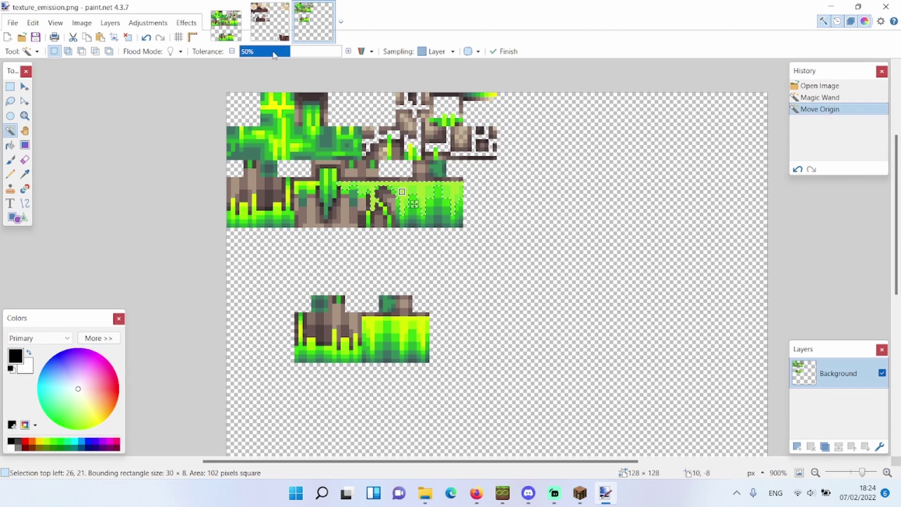
mouse_move(274, 52)
left_mouse_down()
mouse_move(260, 52)
mouse_move(280, 51)
left_mouse_up()
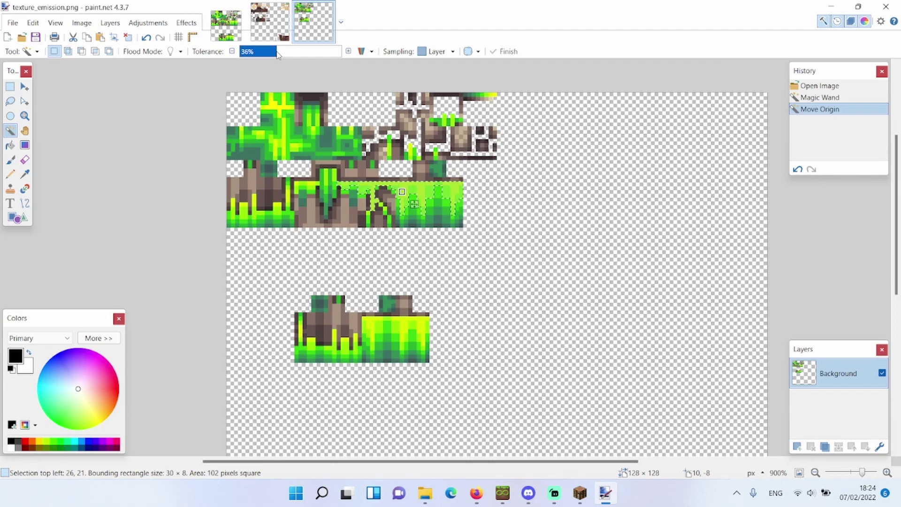
left_click_drag(278, 51, 291, 51)
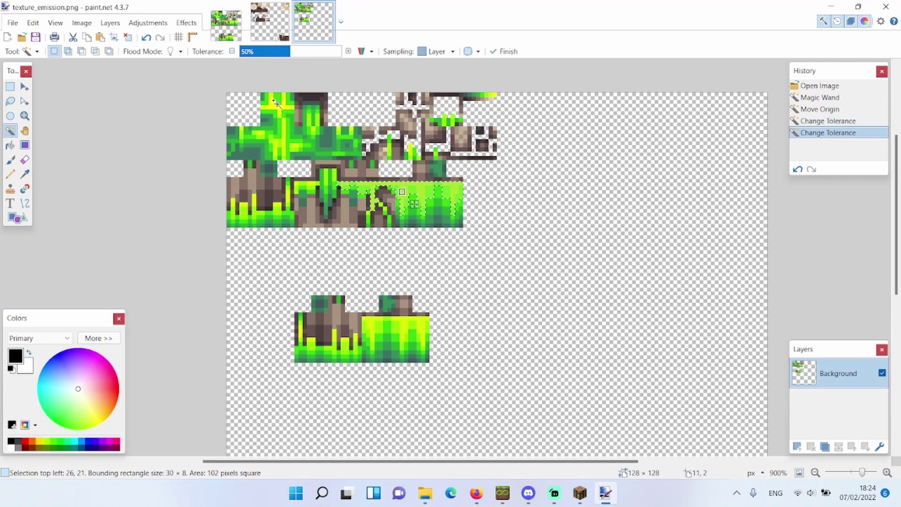
Step: Add the green areas of both the upper and lower skin tiles to the selection
left_click(276, 106)
left_click(283, 145, "ctrl")
left_click(243, 208, "ctrl")
left_click(278, 206, "ctrl")
left_click(309, 194, "ctrl")
left_click(411, 150, "ctrl")
left_click(338, 129, "ctrl")
left_click(491, 95, "ctrl")
left_click(395, 334, "ctrl")
left_click(349, 342, "ctrl")
left_click(312, 342, "ctrl")
left_click(301, 331, "ctrl")
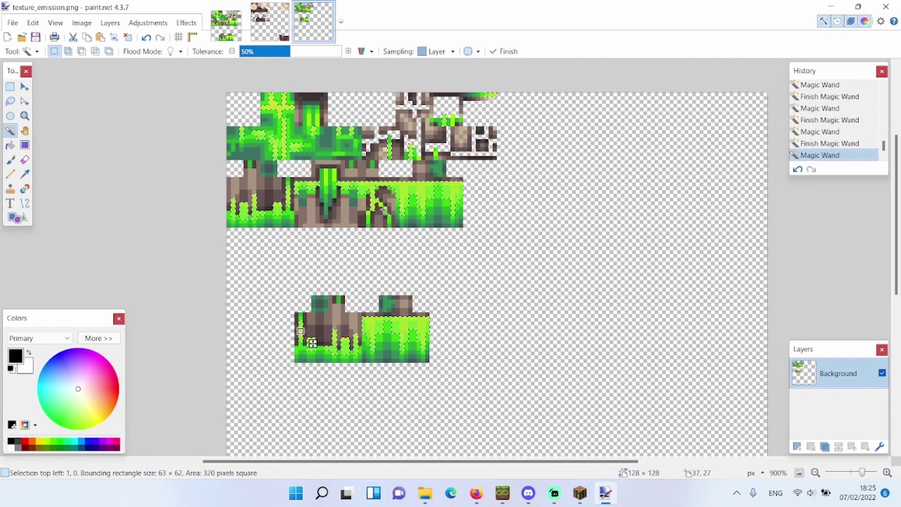
Step: Clear the entire canvas and paste back only the green pixels
left_click(11, 87)
scroll(158, 172, "down", 2, "ctrl")
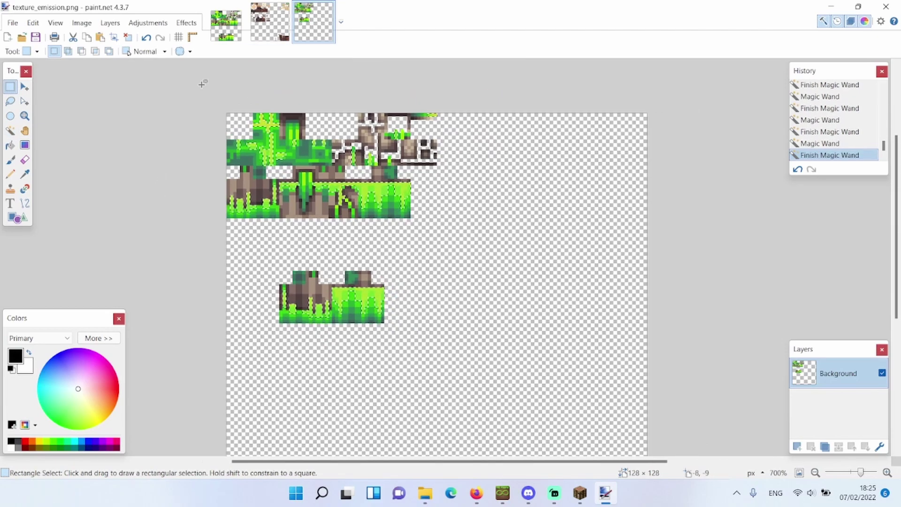
left_click_drag(205, 84, 742, 477)
key("Delete")
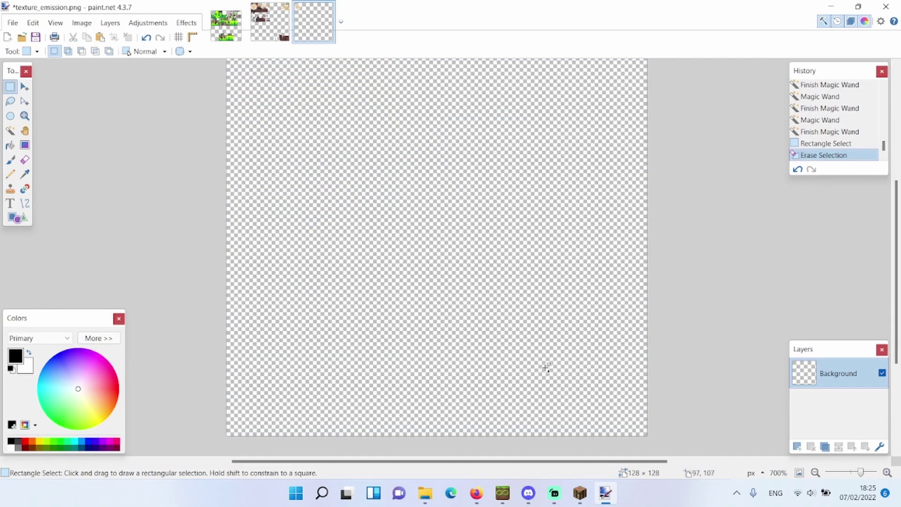
key("ctrl+v")
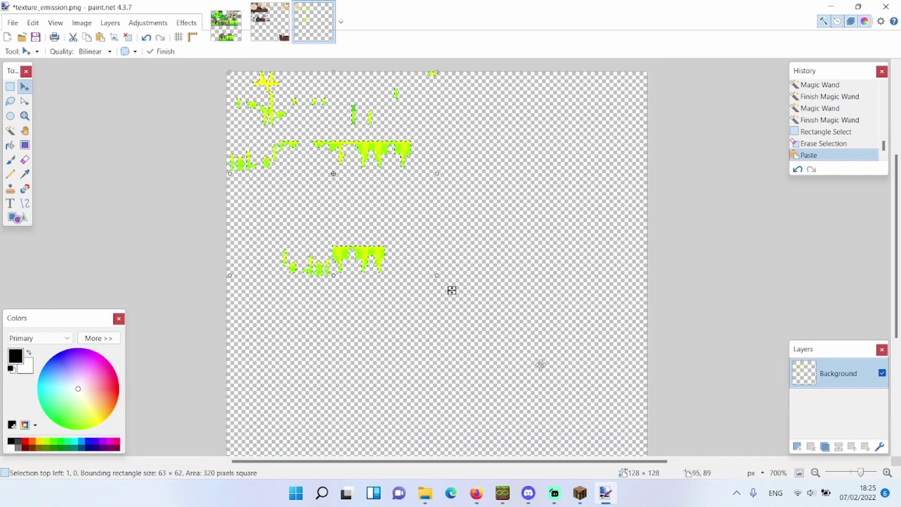
Step: Save texture_emission, accepting the save settings
left_click(13, 23)
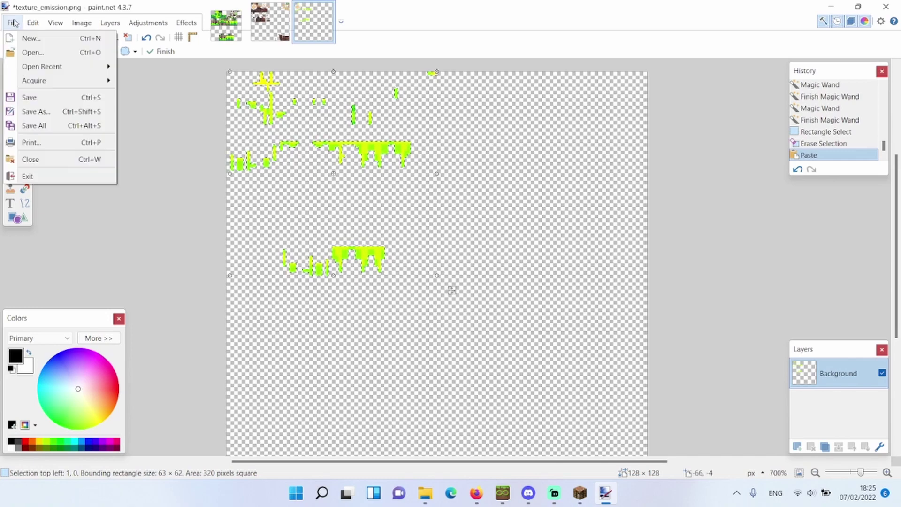
left_click(30, 98)
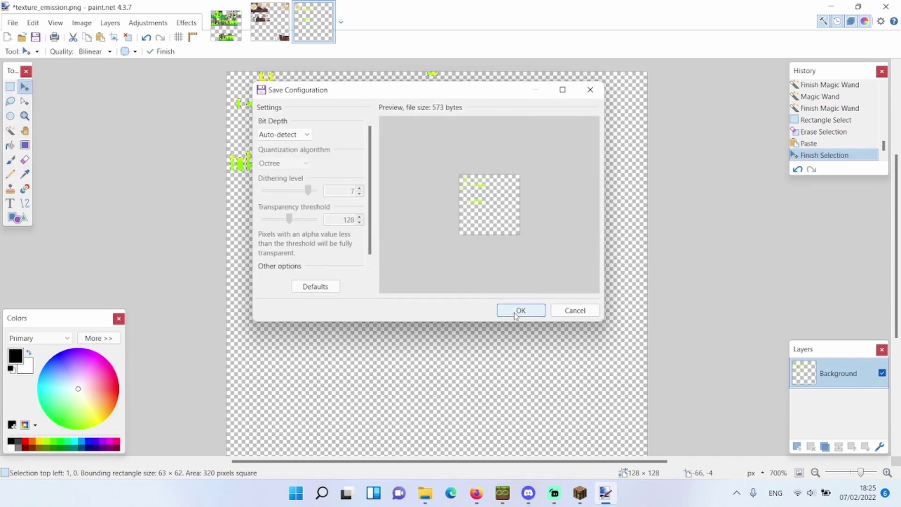
left_click(520, 311)
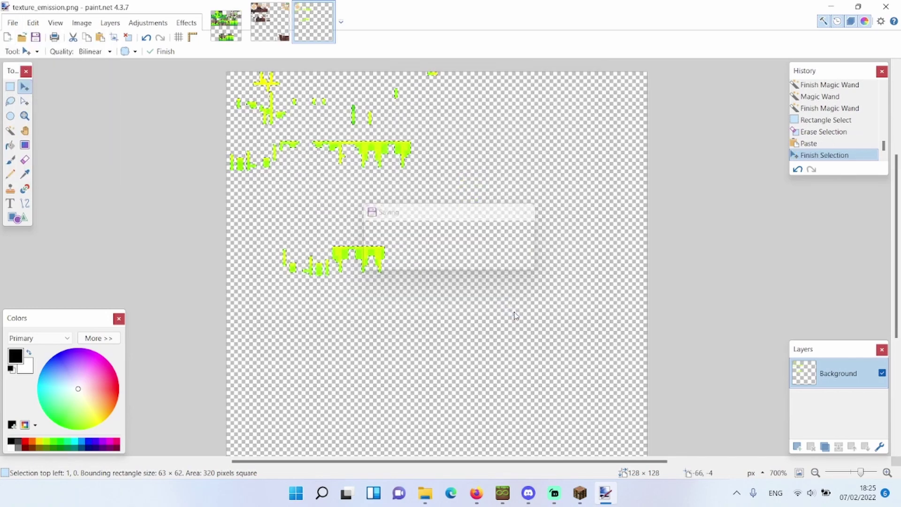
Step: Close paint.net and discard the unsaved changes to texture.png
left_click(885, 7)
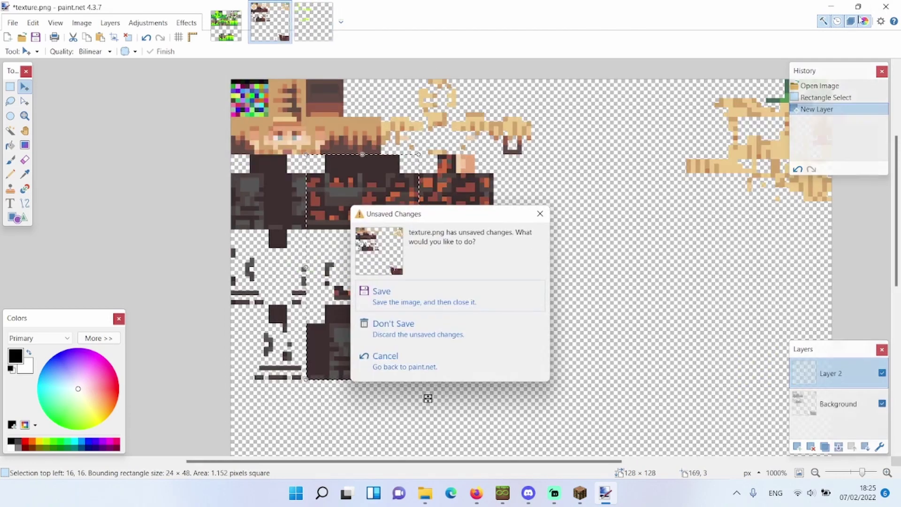
left_click(421, 326)
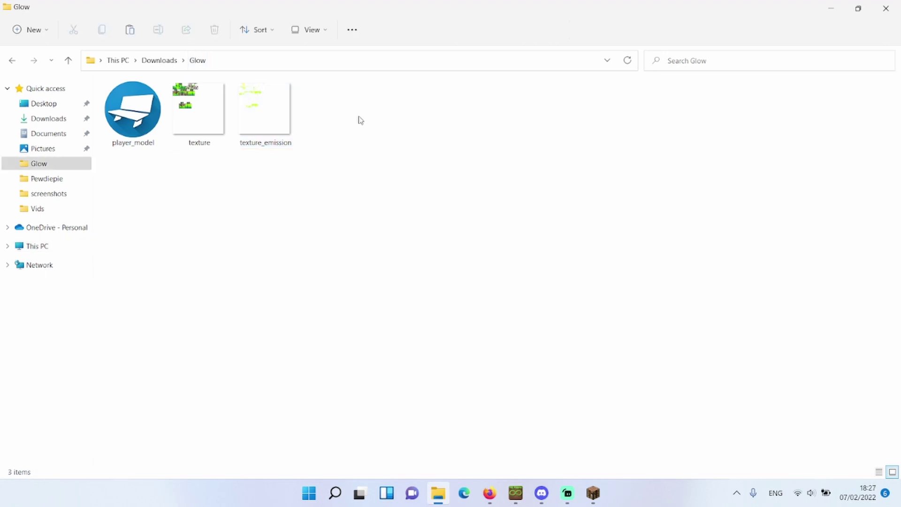
Step: Paste script.lua into the Glow folder, then pause Minecraft and open the Figura avatar menu
right_click(358, 120)
left_click(373, 131)
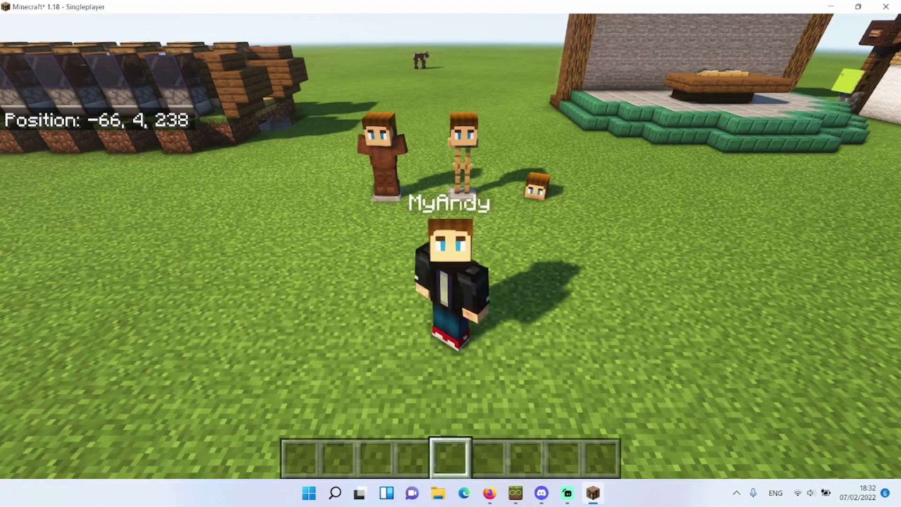
key("Escape")
left_click(668, 299)
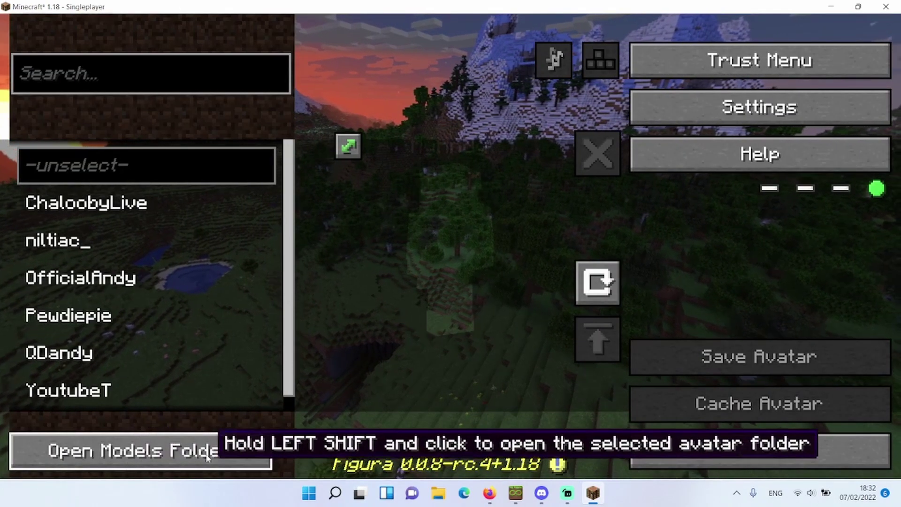
Step: Move the Glow folder from Downloads into Figura's model_files folder
left_click(165, 457)
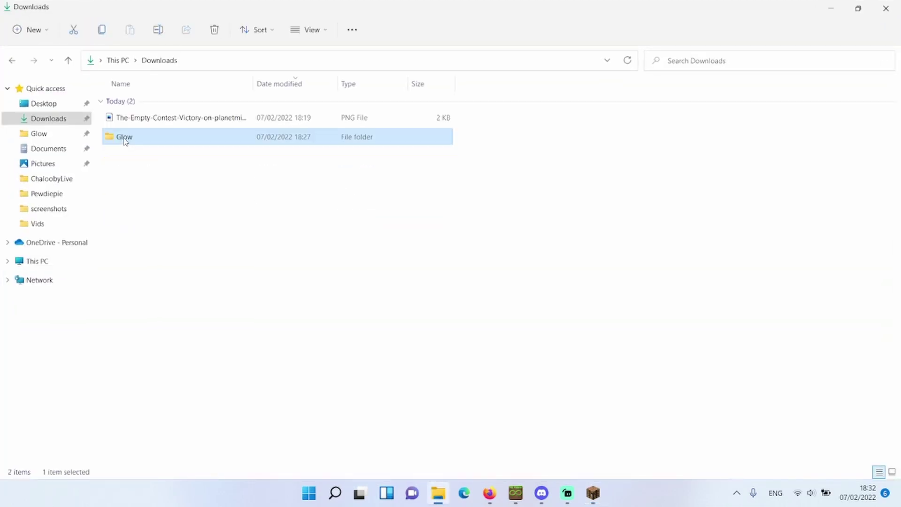
right_click(125, 138)
left_click(12, 61)
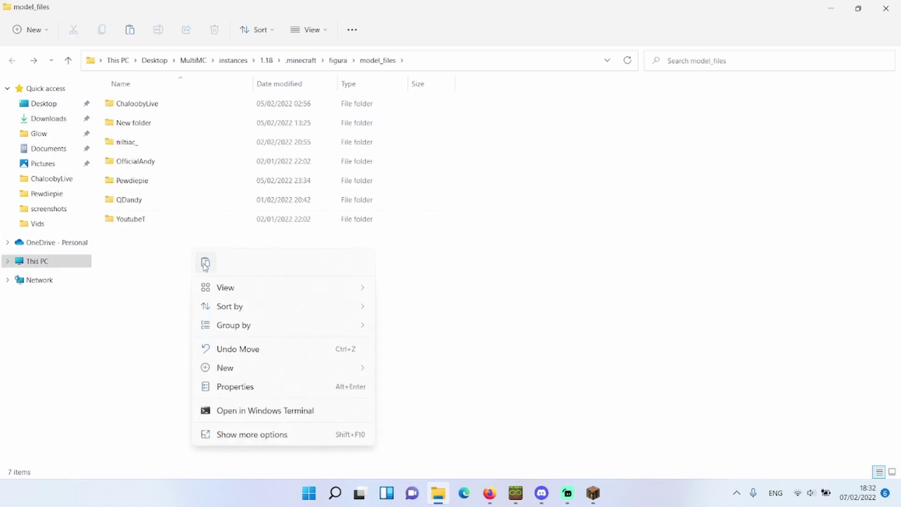
left_click(887, 8)
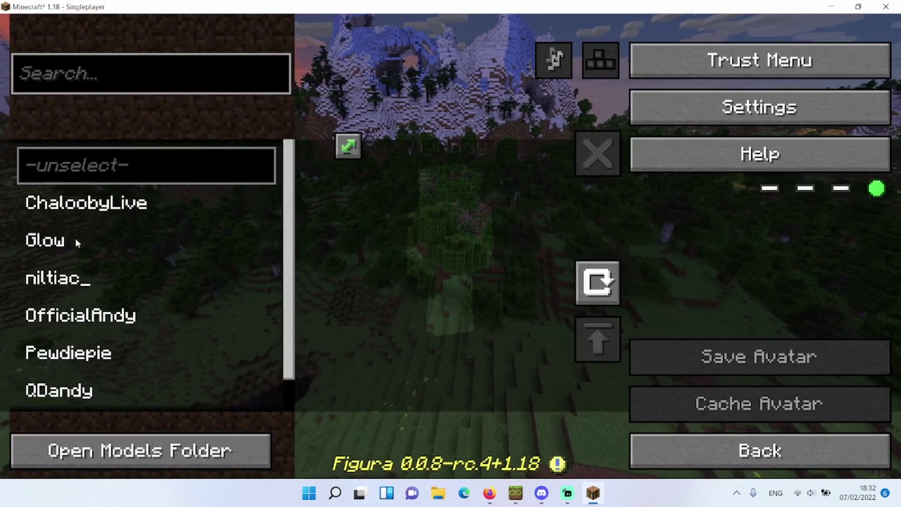
Step: Select and upload the Glow avatar in Figura, then return to the game
left_click(73, 238)
left_click(596, 340)
left_click(749, 454)
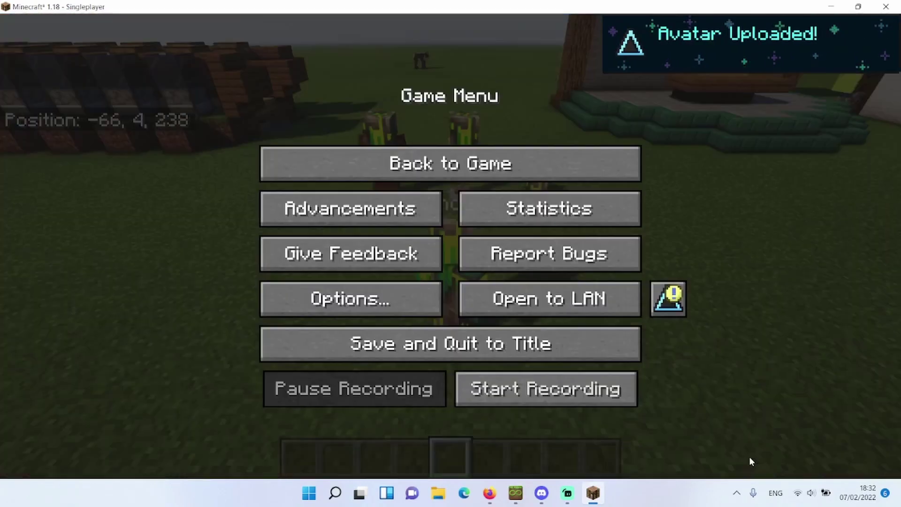
key("Escape")
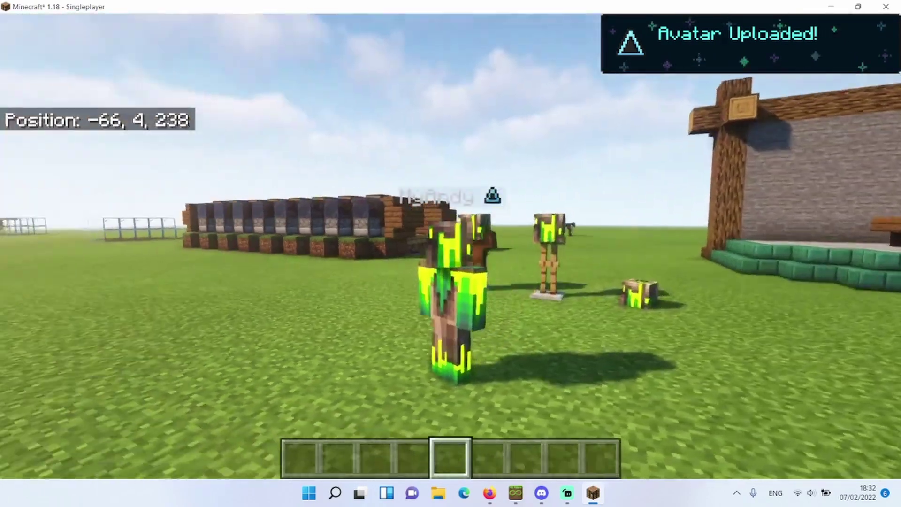
Step: Run /time set night and circle the camera to view the glowing green avatar
key("slash")
type("time set night")
key("Return")
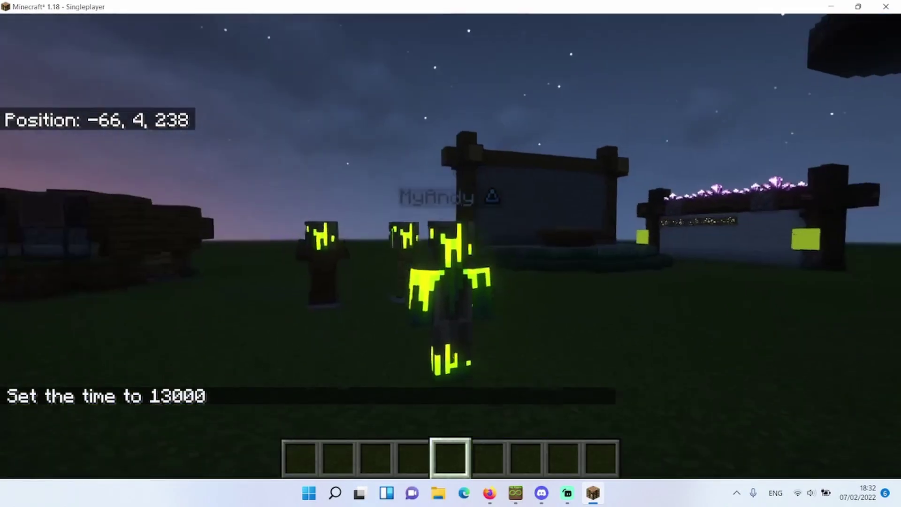
key("Left")
key("Left")
key("Left")
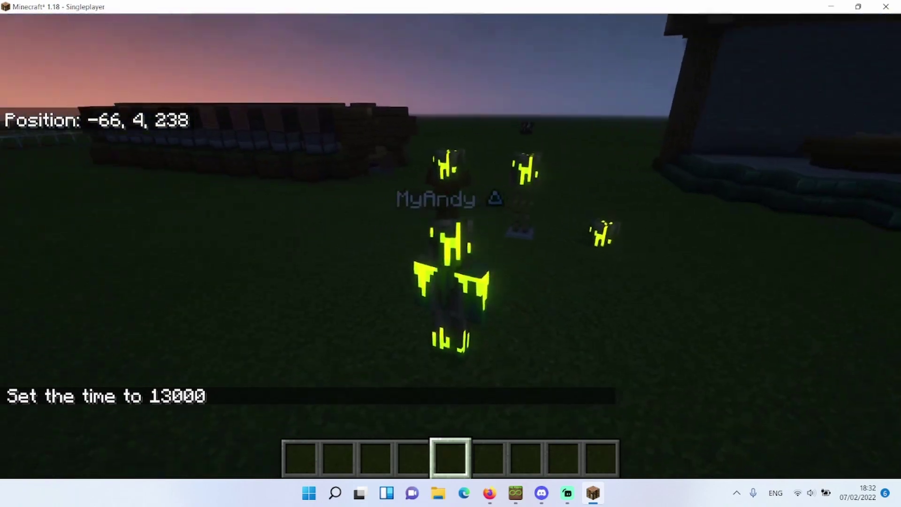
key("Left")
key("Left")
key("Left")
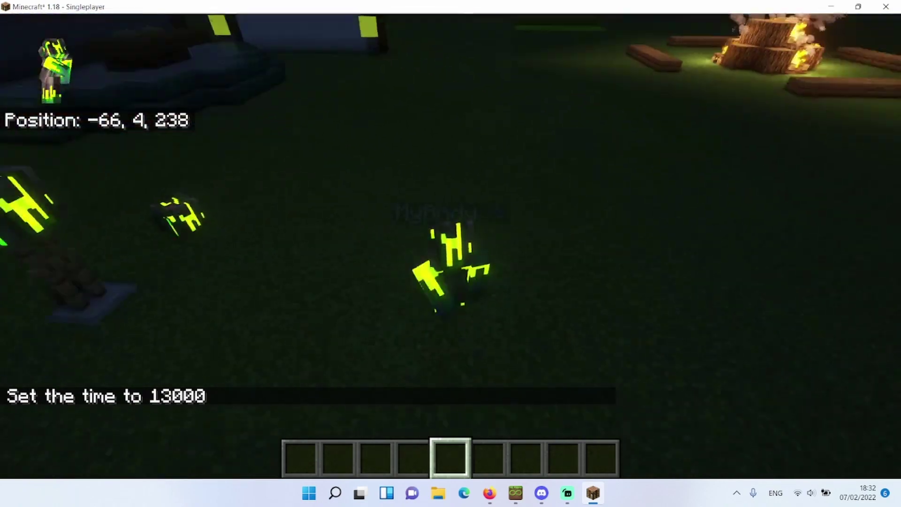
key("Up")
key("Up")
key("Left")
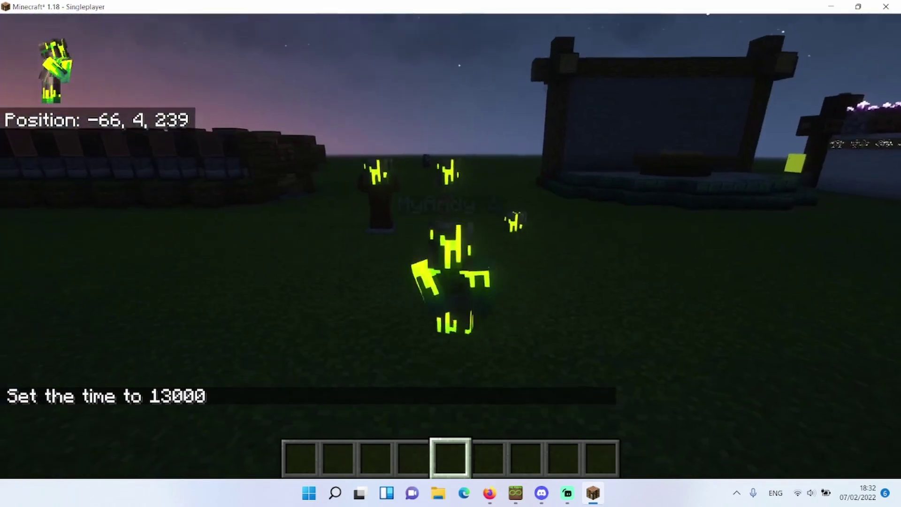